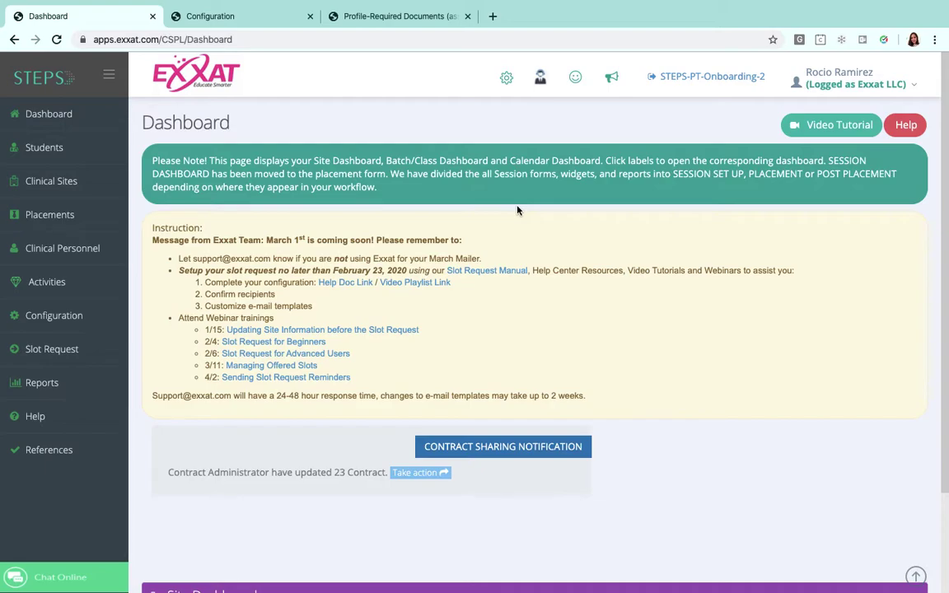
Step: Open the Document Review report for the Class of 2019 from the student reports
mouse_move(73, 140)
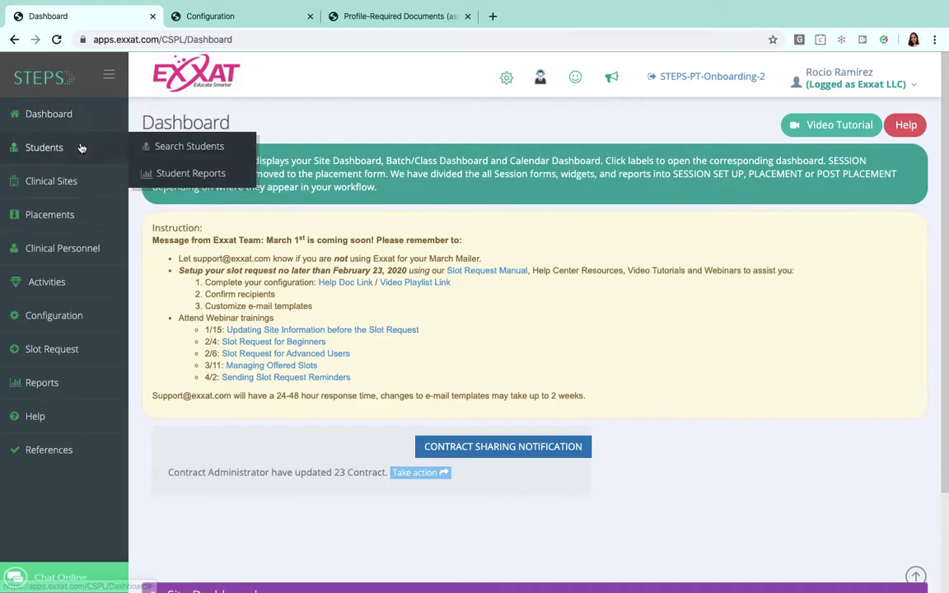
click(191, 174)
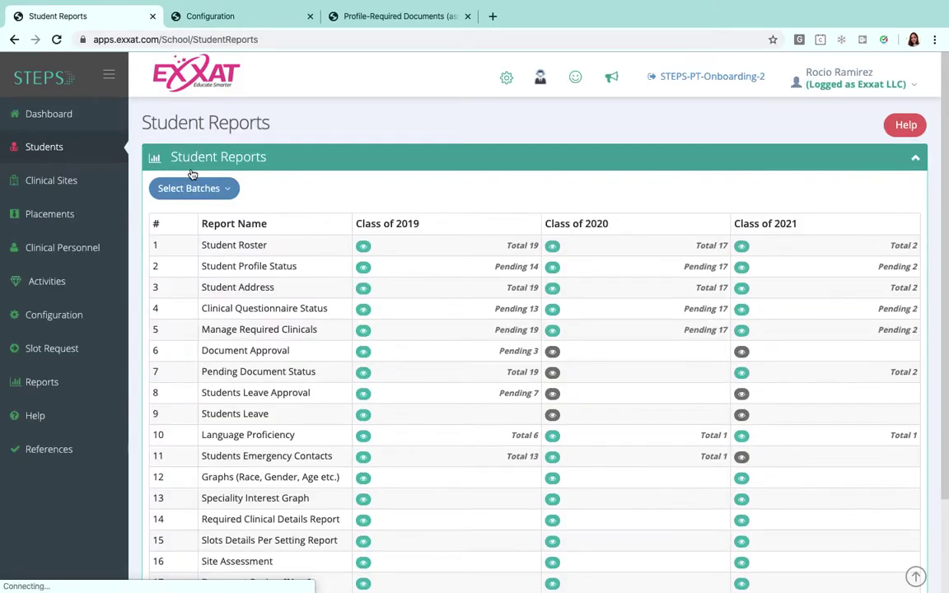
scroll(373, 190, down, 1)
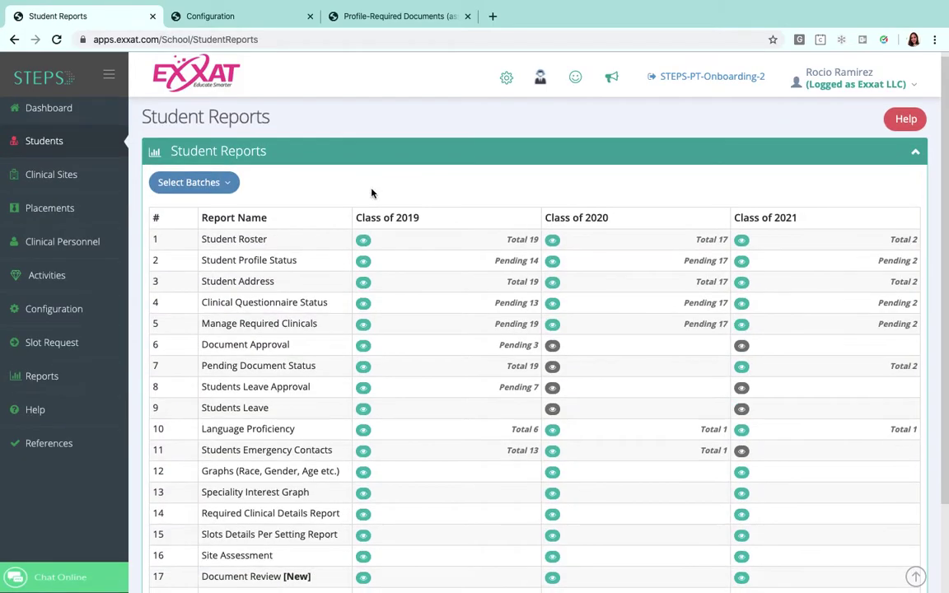
scroll(408, 208, down, 3)
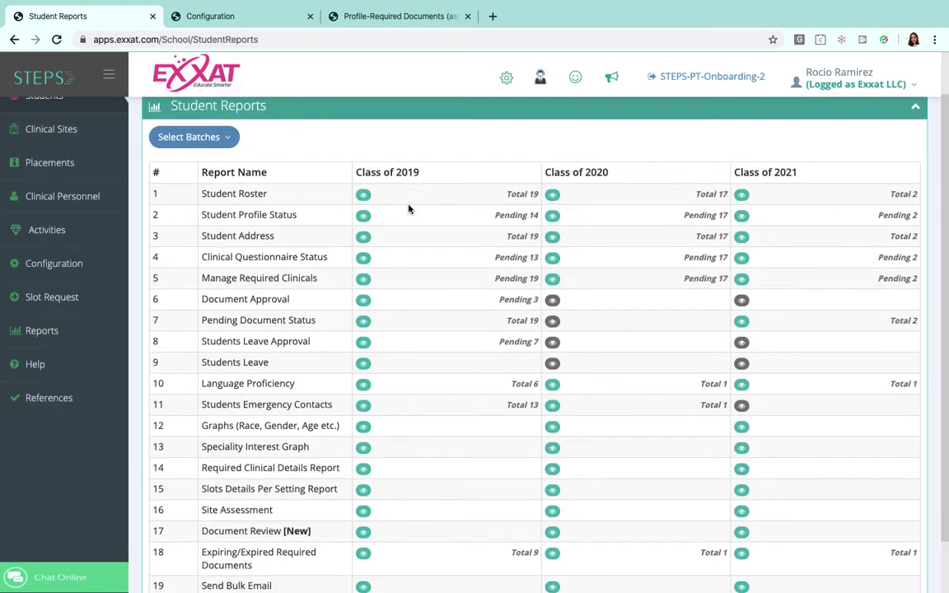
scroll(407, 208, up, 3)
scroll(402, 212, down, 2)
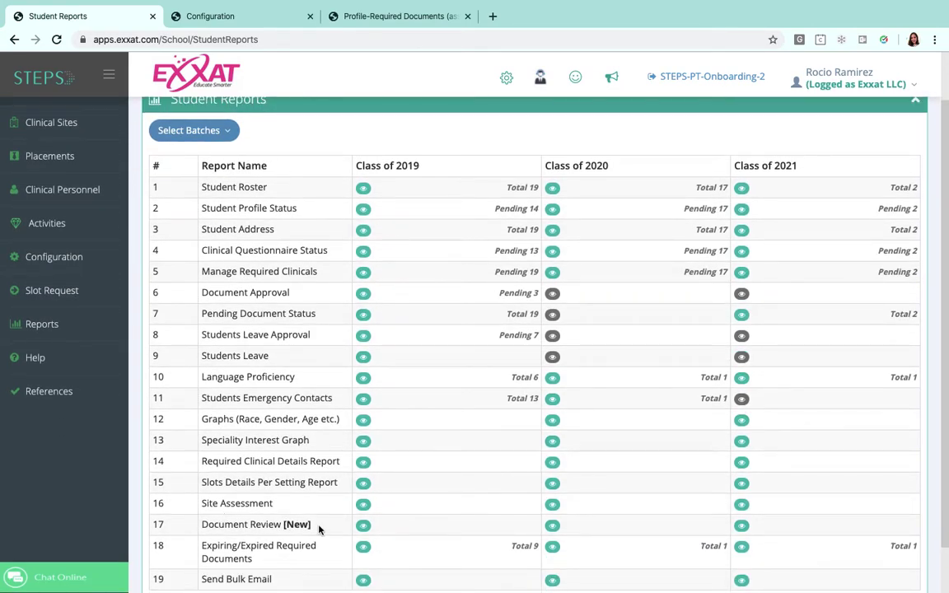
drag(319, 528, 199, 525)
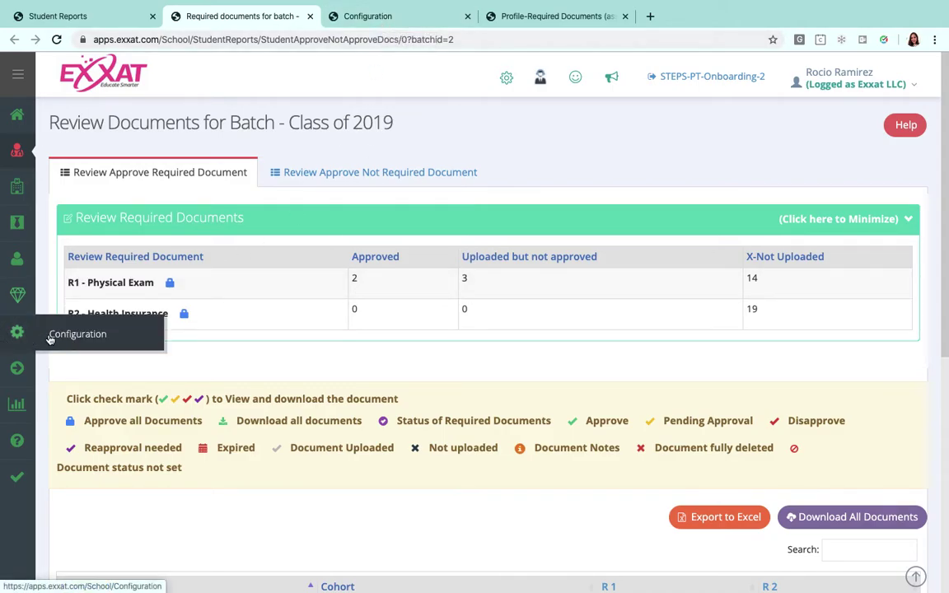
Step: Check the Profile-Required Documents configuration for which active documents are marked as required and needing review
click(392, 16)
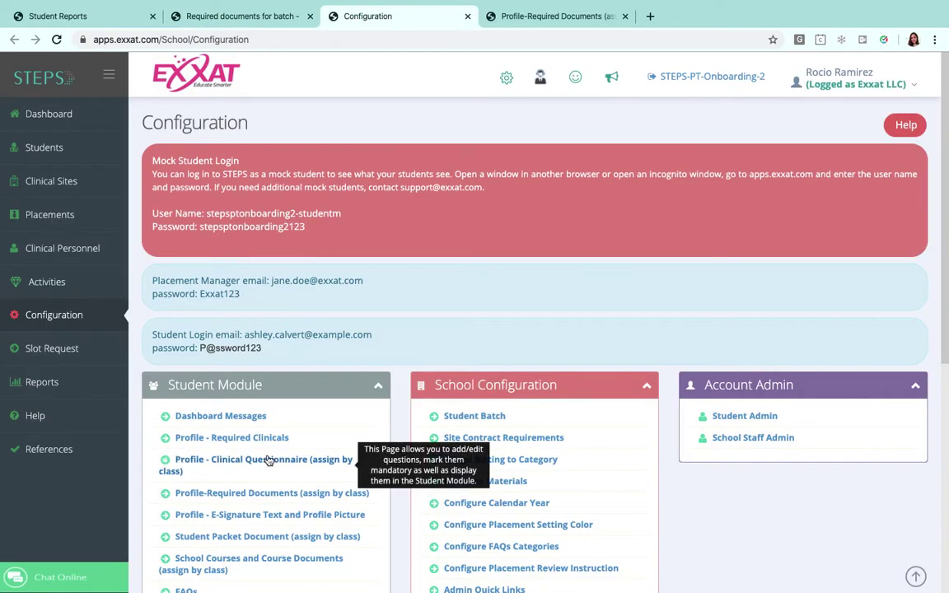
scroll(268, 461, down, 2)
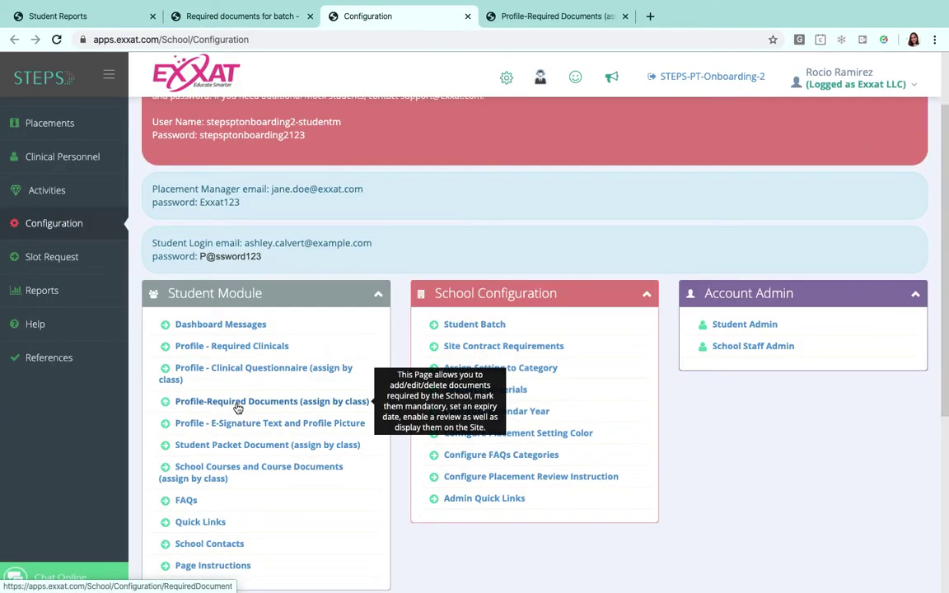
click(552, 16)
scroll(554, 281, down, 1)
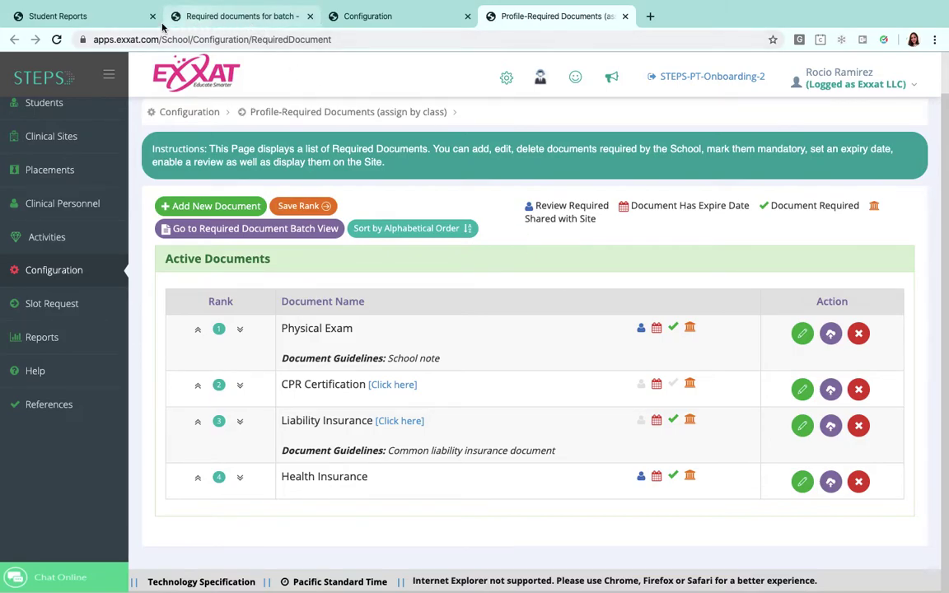
Step: Return to the Class of 2019 document review and examine the required documents' approval summary and status icon legend
click(194, 22)
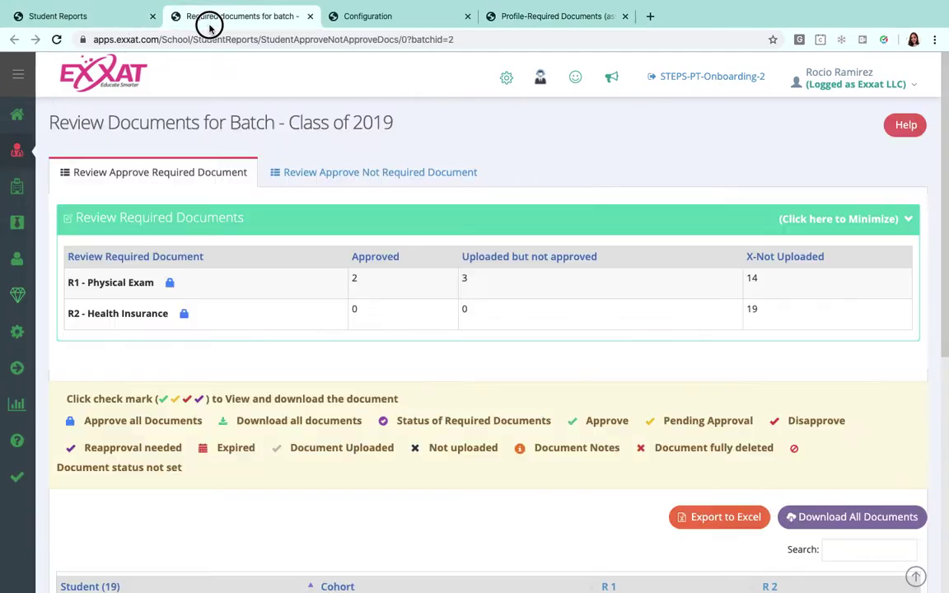
scroll(346, 247, down, 1)
scroll(321, 260, down, 1)
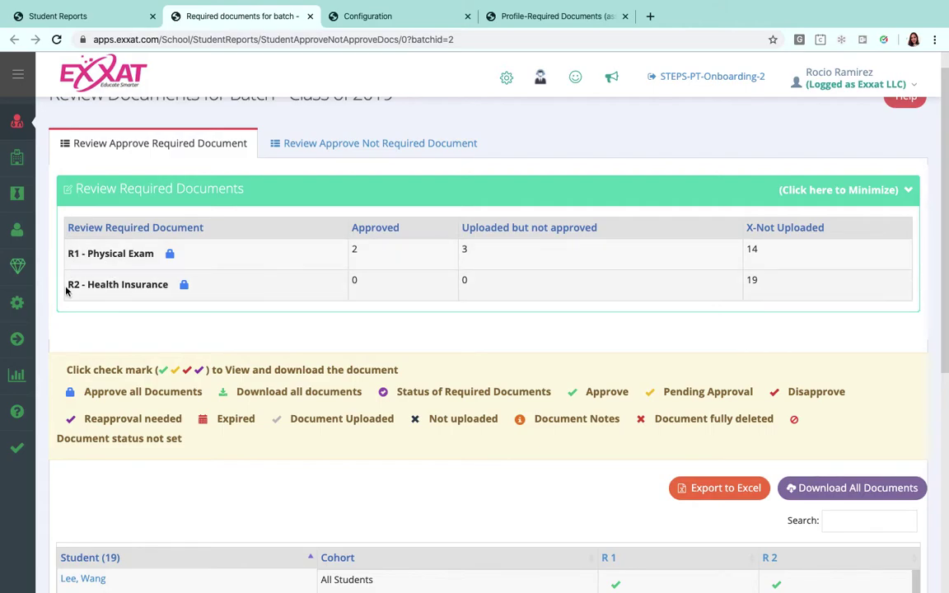
scroll(322, 255, down, 1)
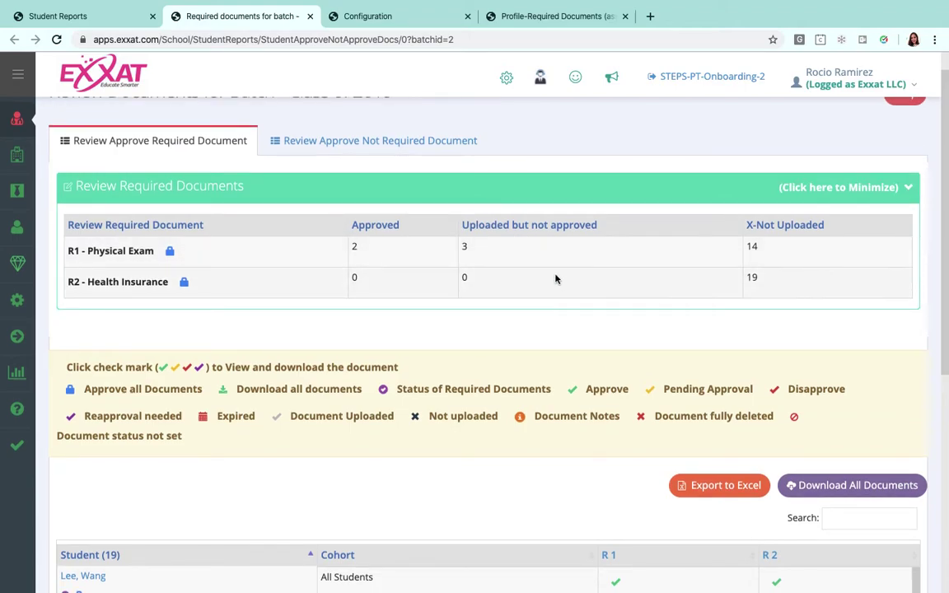
scroll(767, 238, down, 3)
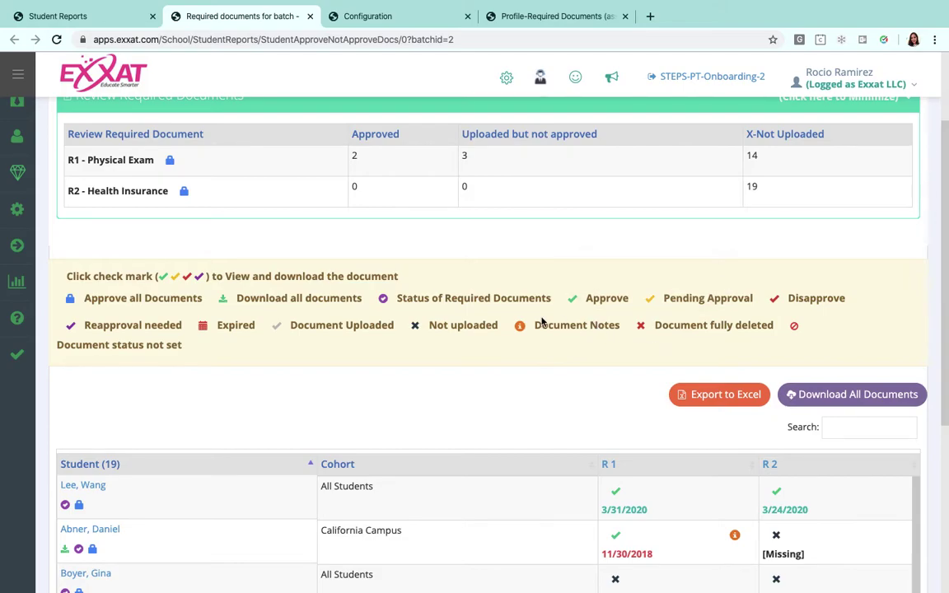
Step: Examine each student's R1 and R2 document statuses and expiry dates, along with the available download options
scroll(578, 323, down, 2)
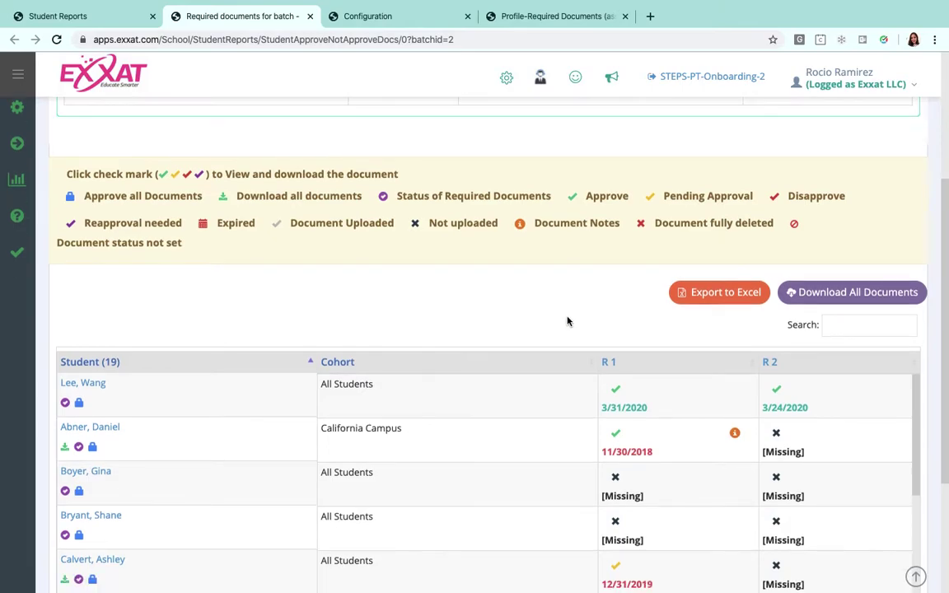
scroll(565, 320, down, 1)
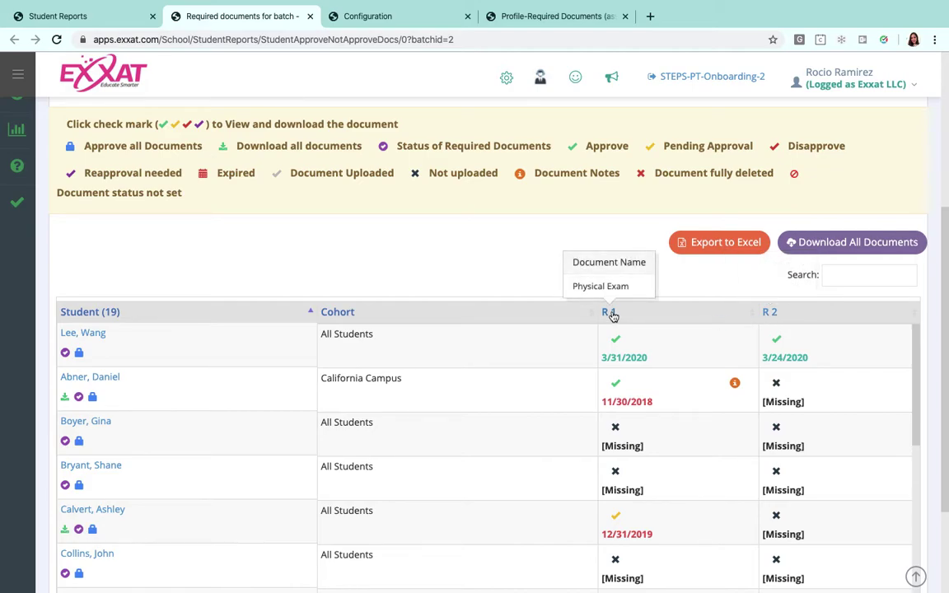
mouse_move(776, 343)
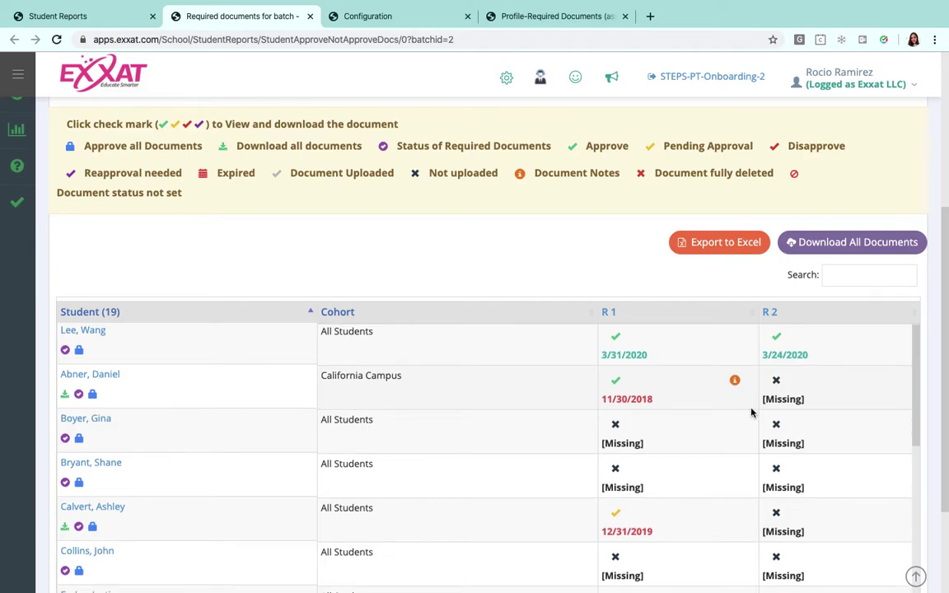
scroll(751, 414, down, 2)
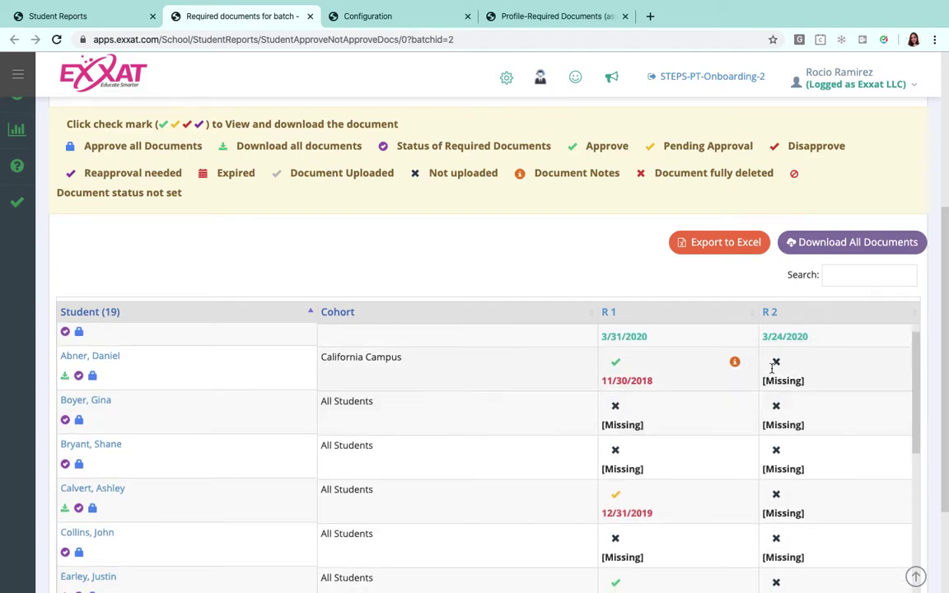
scroll(735, 361, up, 2)
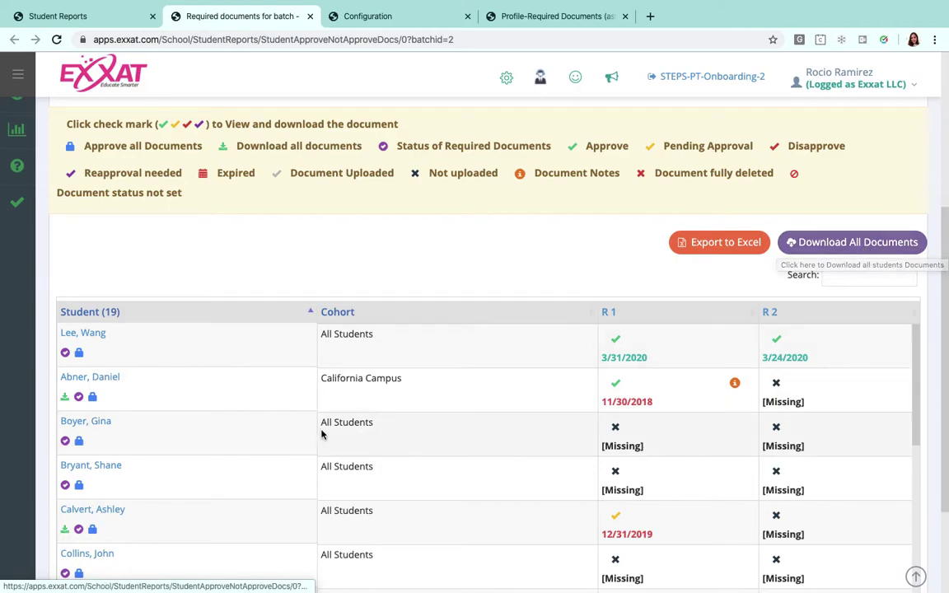
scroll(153, 401, down, 1)
scroll(153, 402, up, 1)
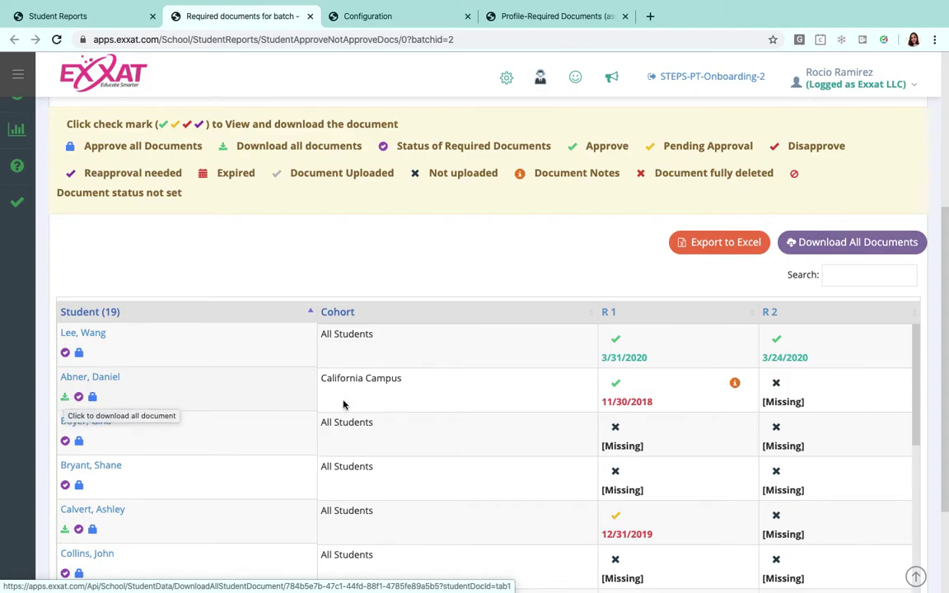
Step: View the Physical Exam status options for the student with the pending document expiring 12/31/2019, and close the review without saving
scroll(680, 420, down, 1)
scroll(680, 422, down, 2)
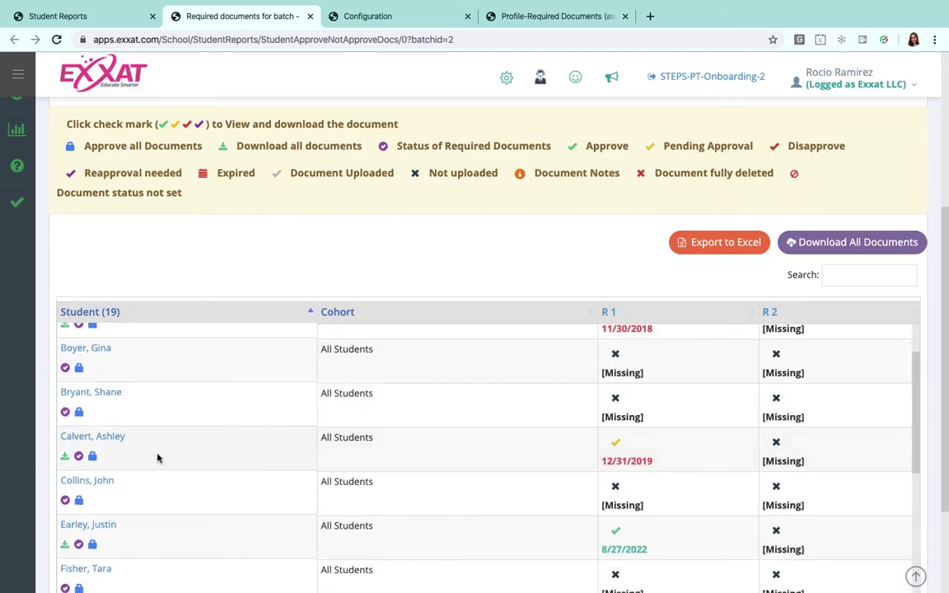
mouse_move(619, 450)
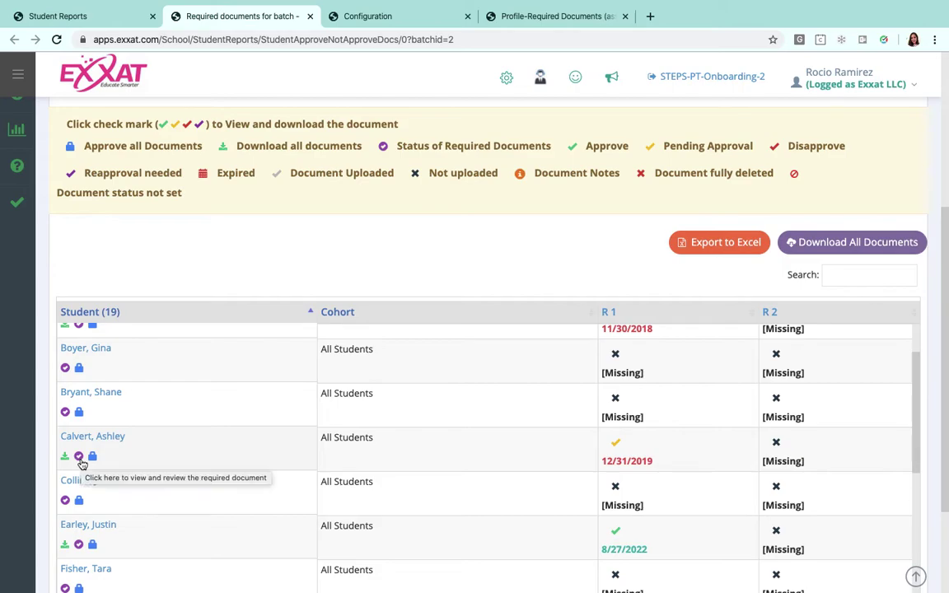
click(79, 457)
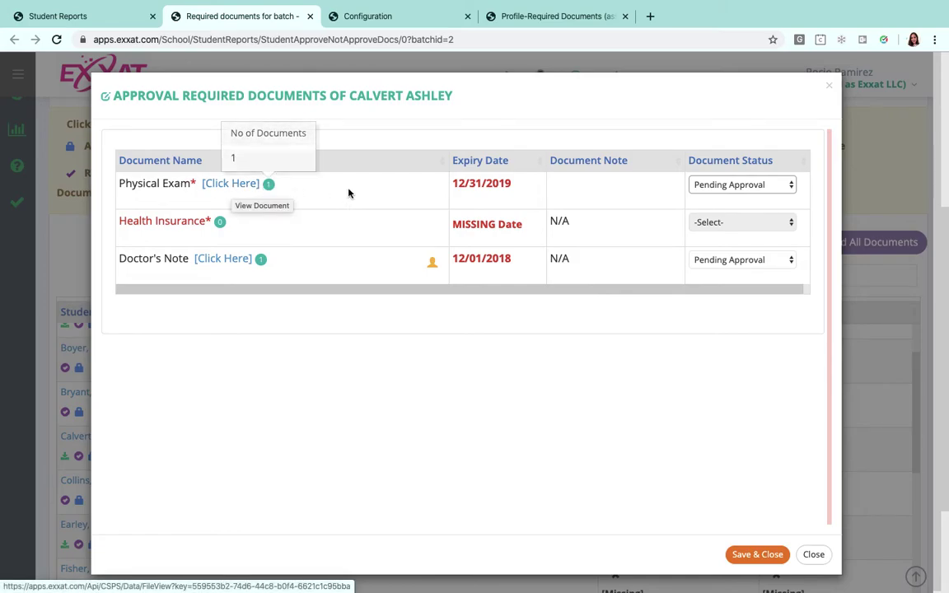
click(793, 187)
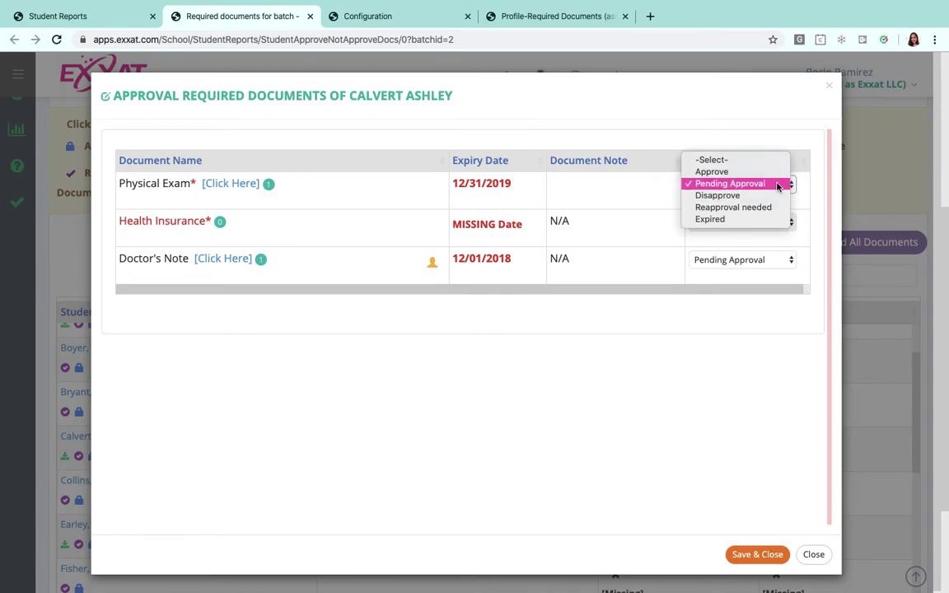
click(830, 86)
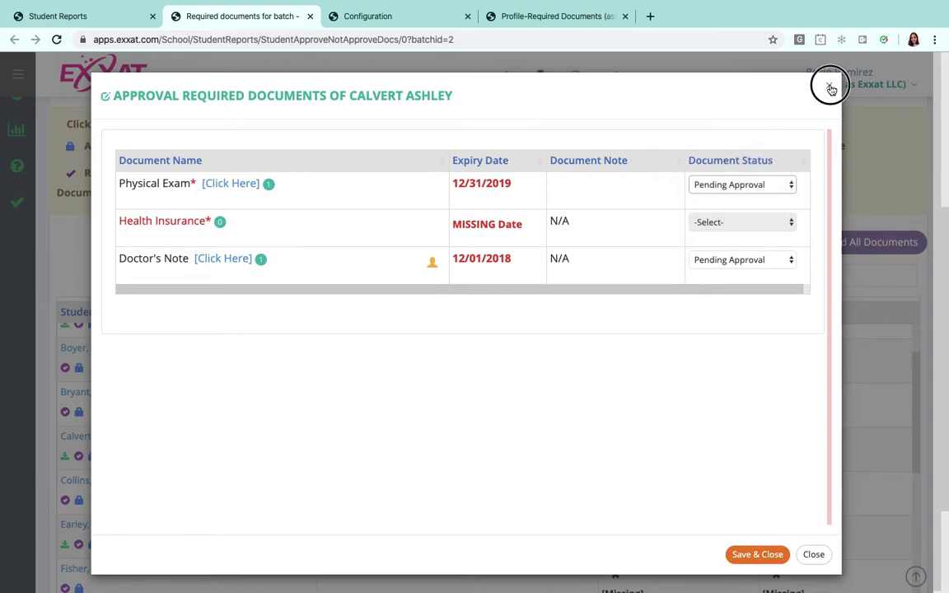
click(830, 85)
Step: Look over the student rows again and return to the summary of Physical Exam and Health Insurance approvals
scroll(360, 423, down, 2)
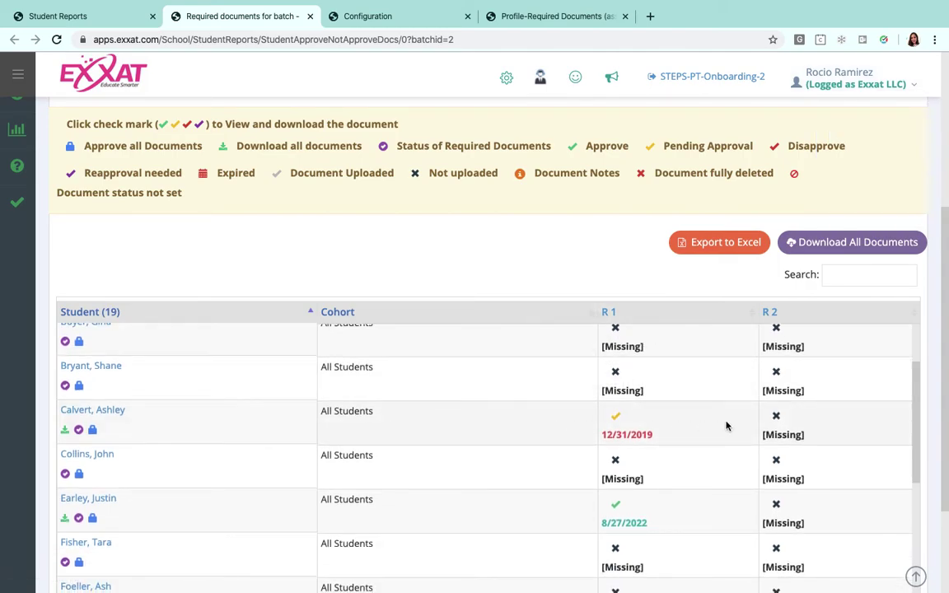
scroll(567, 438, up, 1)
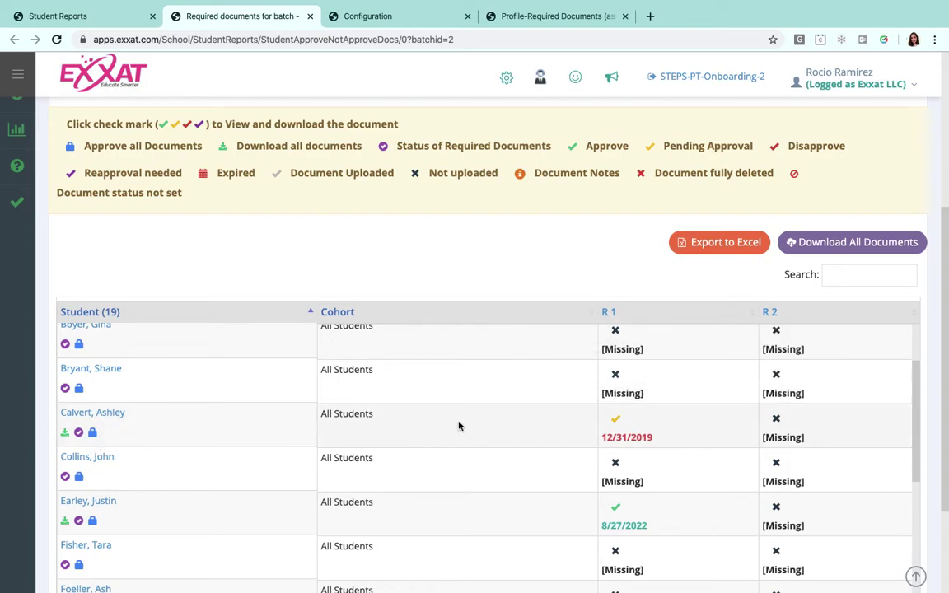
scroll(619, 387, up, 5)
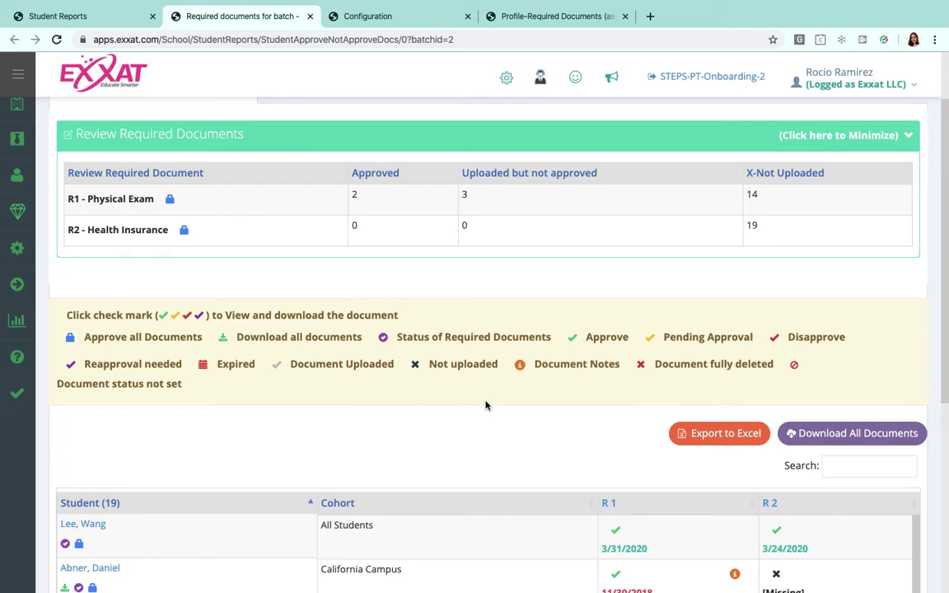
scroll(486, 406, up, 1)
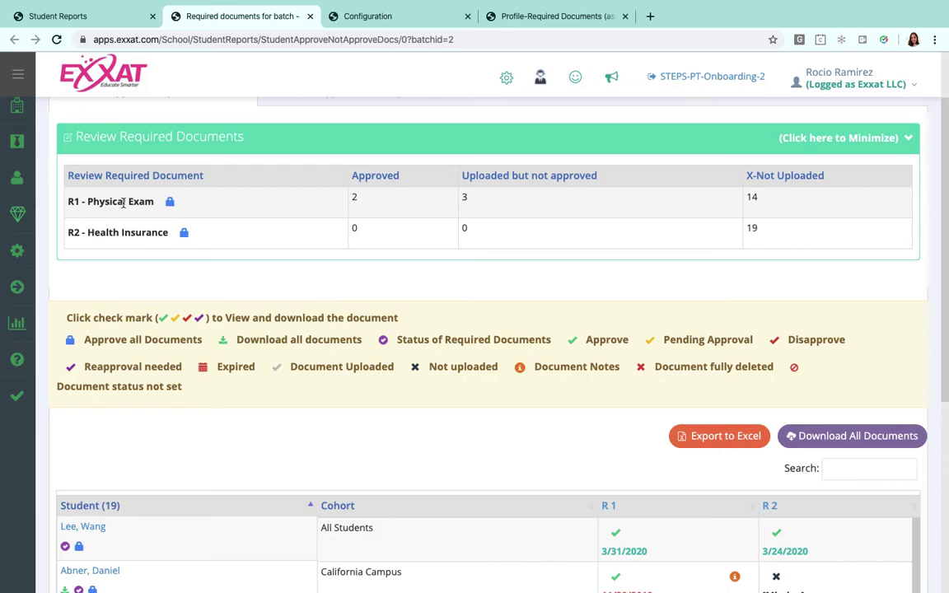
scroll(283, 290, up, 1)
scroll(283, 290, up, 3)
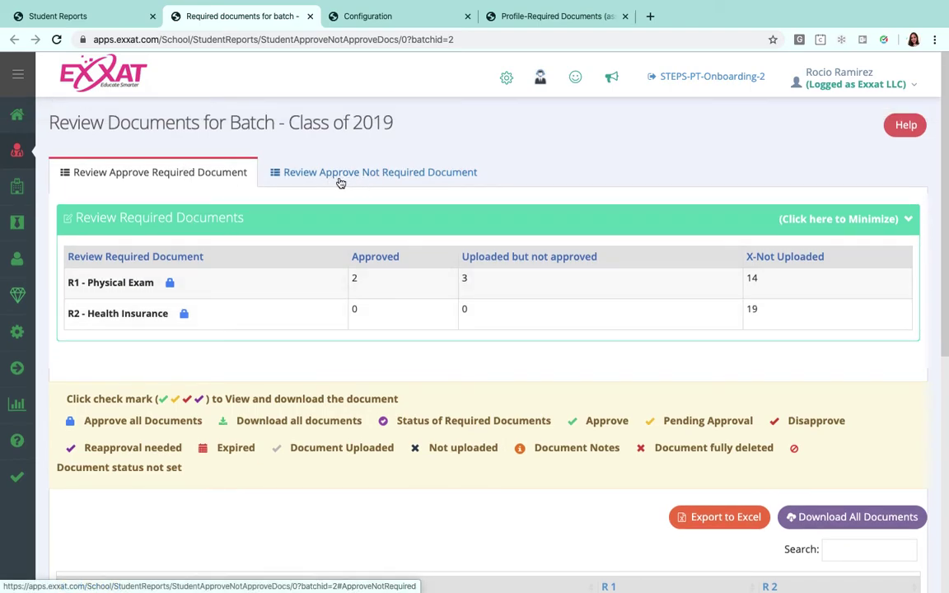
Step: Open the review of not required documents and examine its upload and expiry summary and the students' D1, D2 and D3 statuses
click(360, 180)
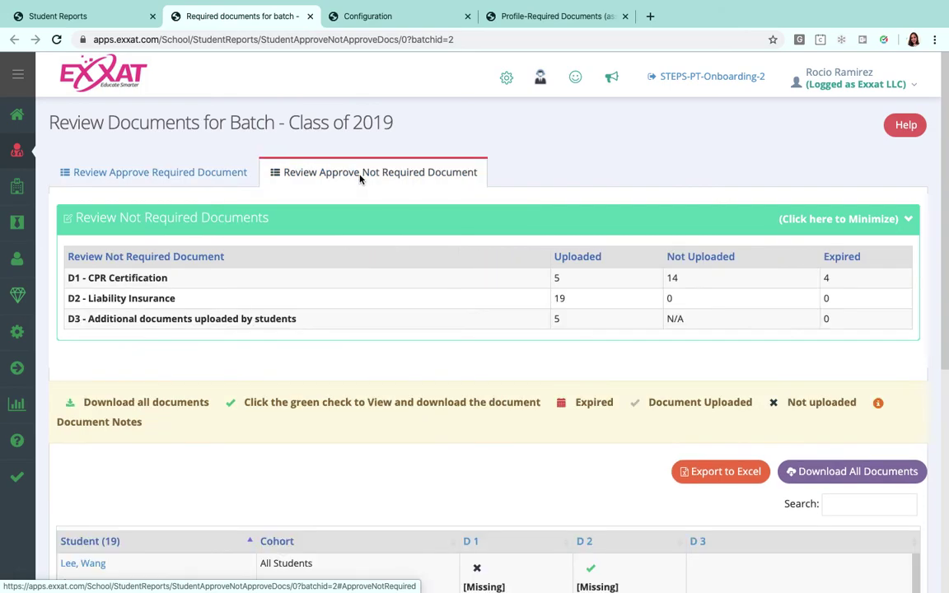
scroll(326, 206, down, 1)
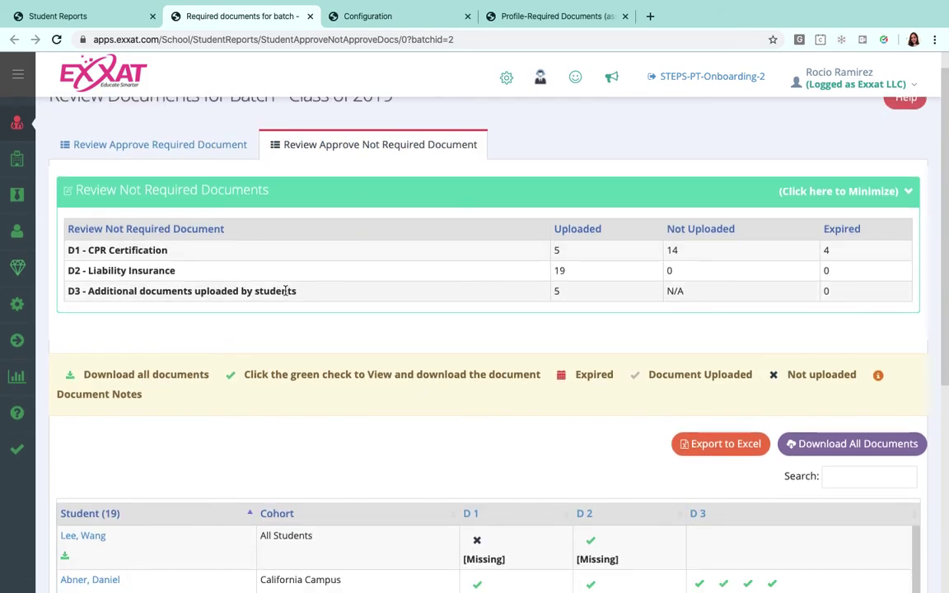
scroll(286, 289, down, 1)
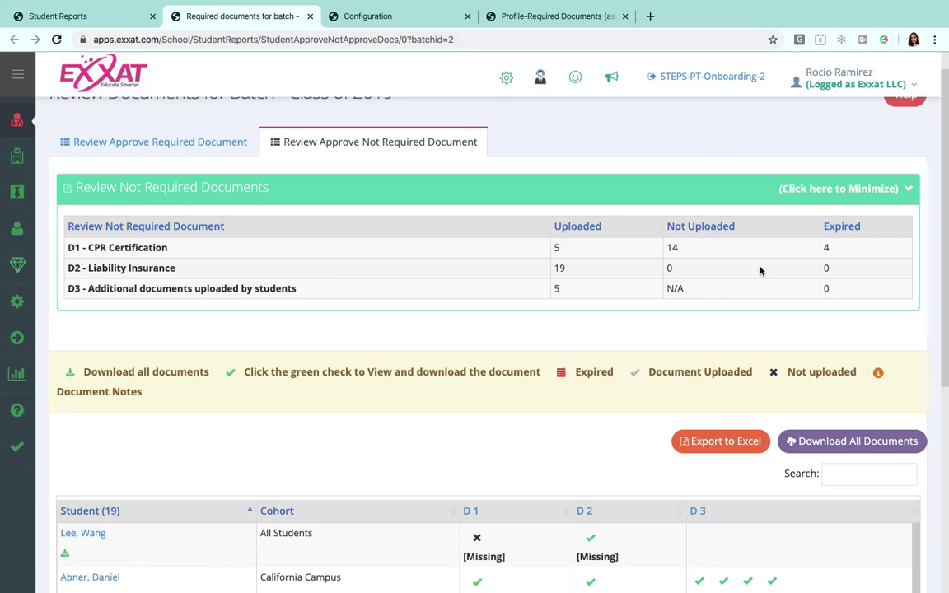
scroll(684, 272, down, 2)
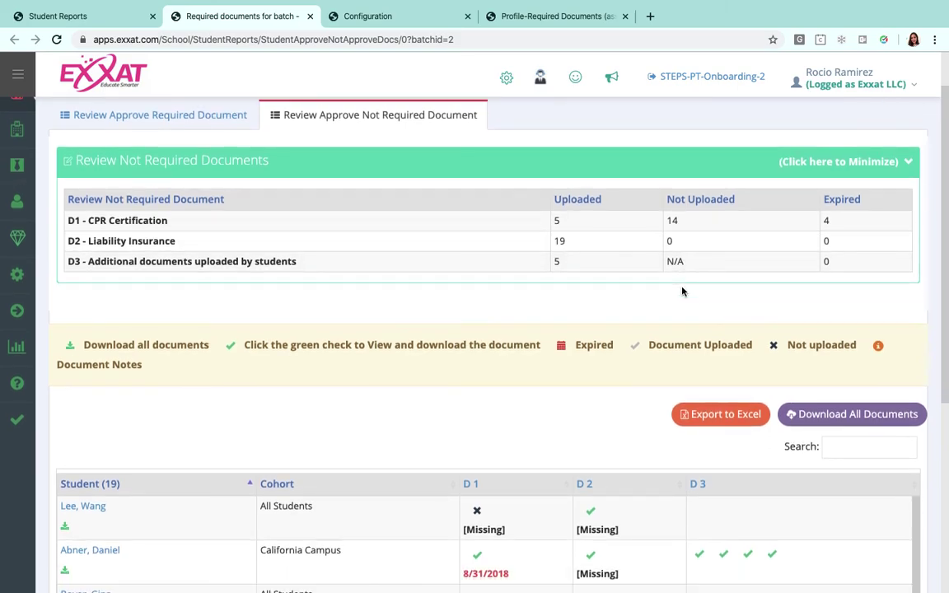
scroll(680, 293, down, 1)
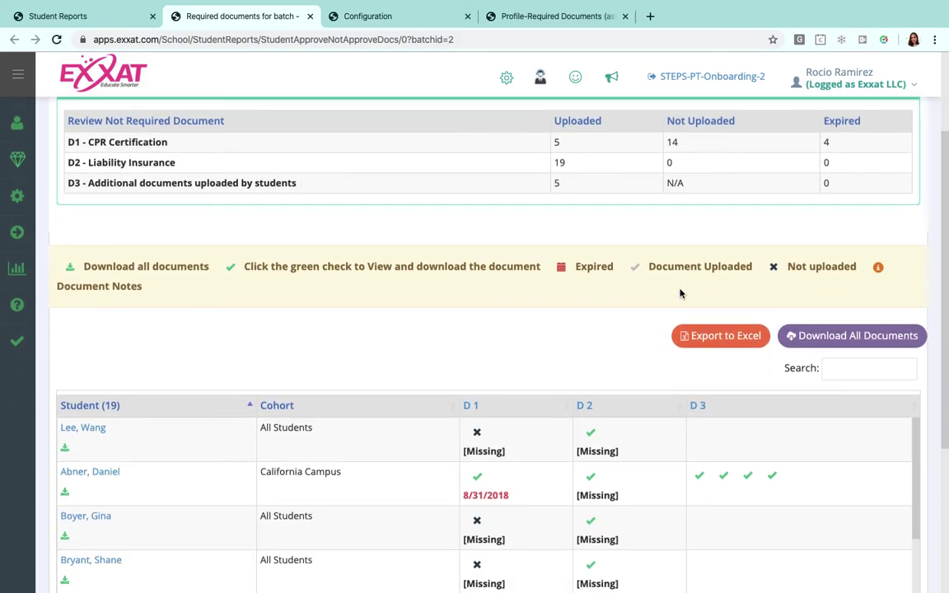
scroll(590, 341, up, 1)
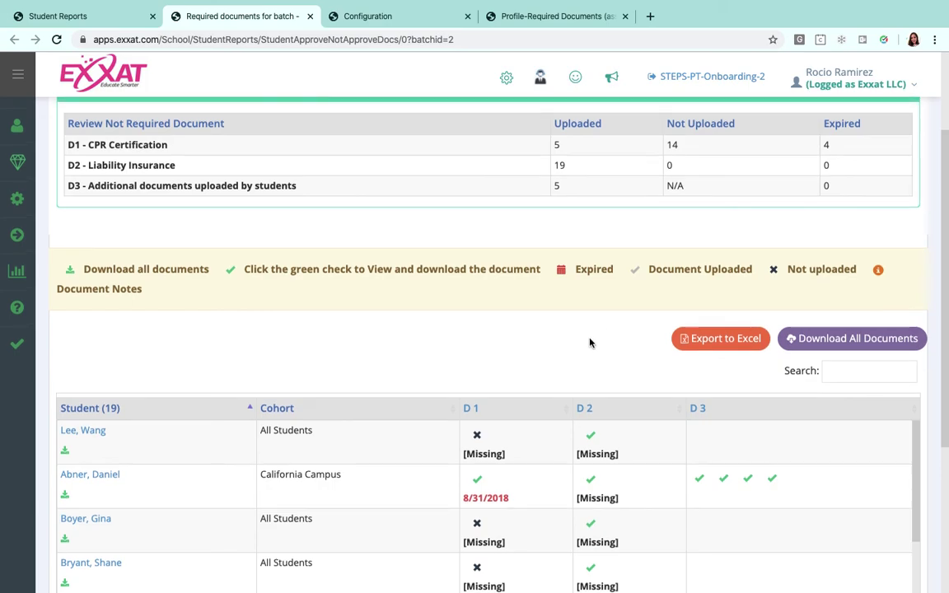
scroll(590, 341, down, 3)
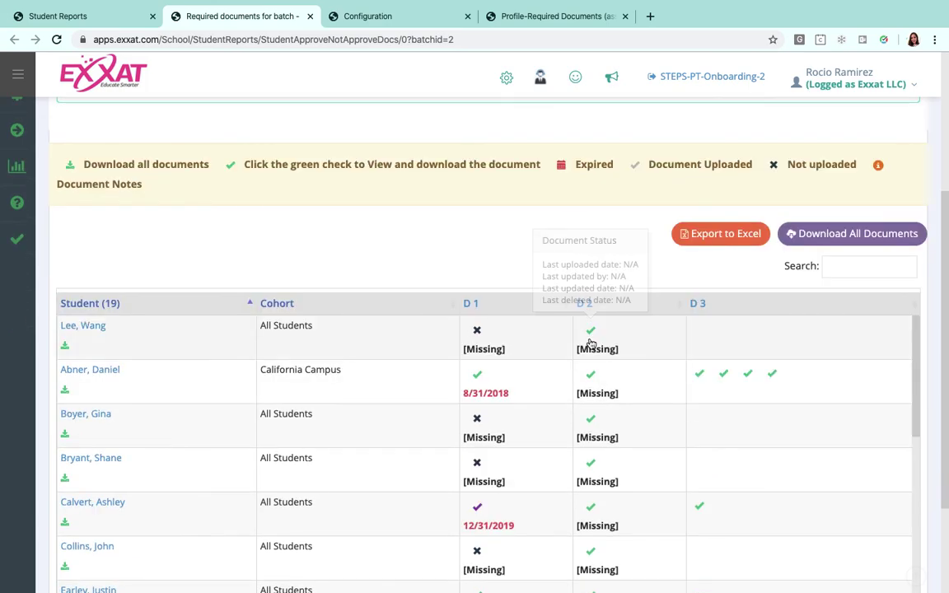
scroll(588, 321, up, 6)
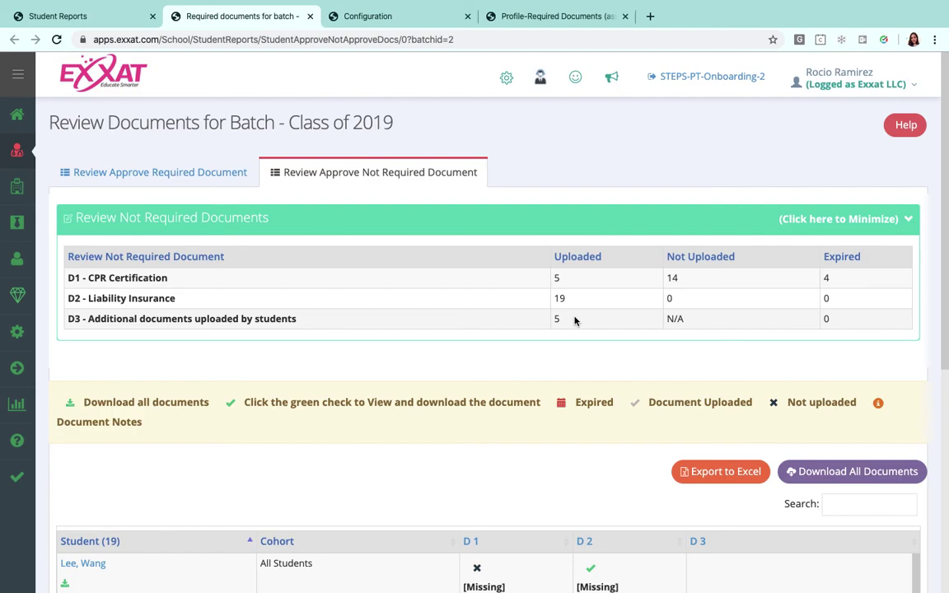